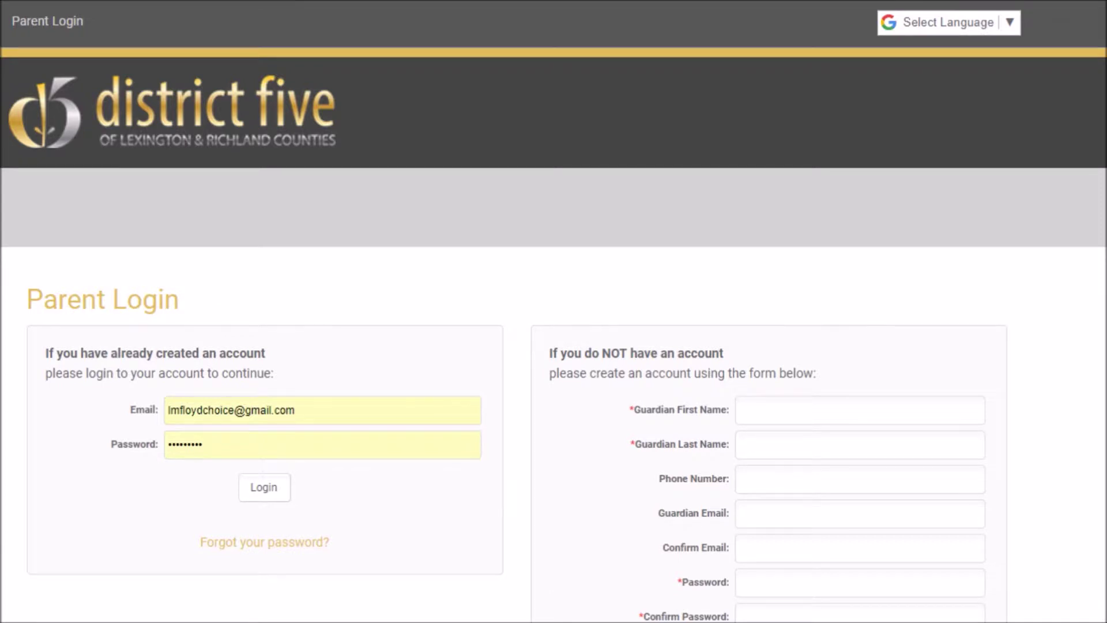
Log in to the parent account from the Parent Login page
scroll(1090, 210, "down", 2)
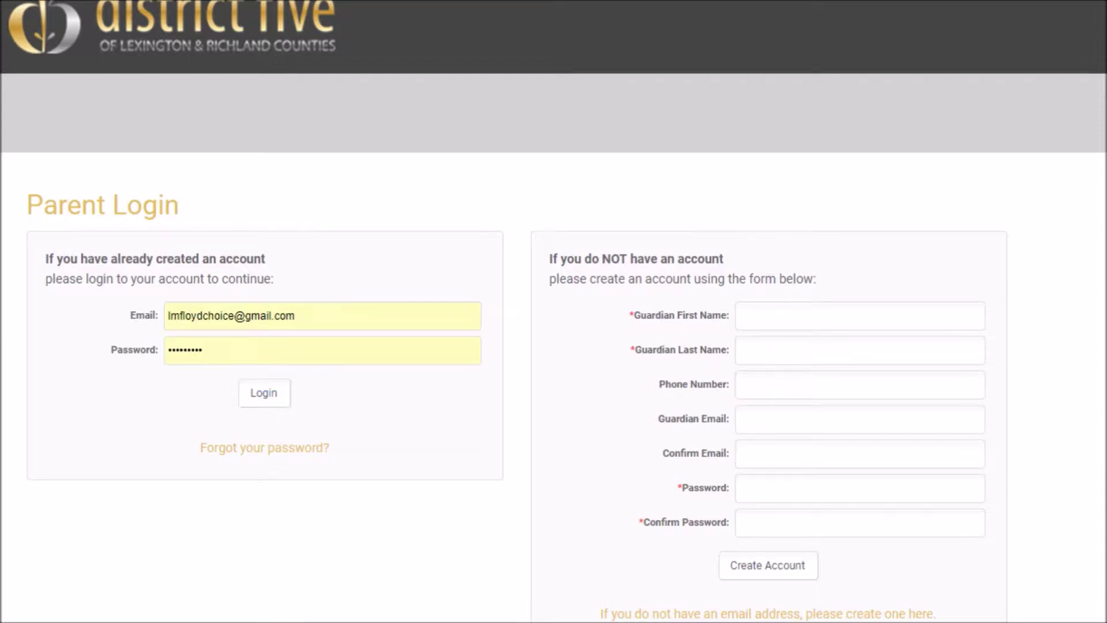
scroll(554, 311, "up", 2)
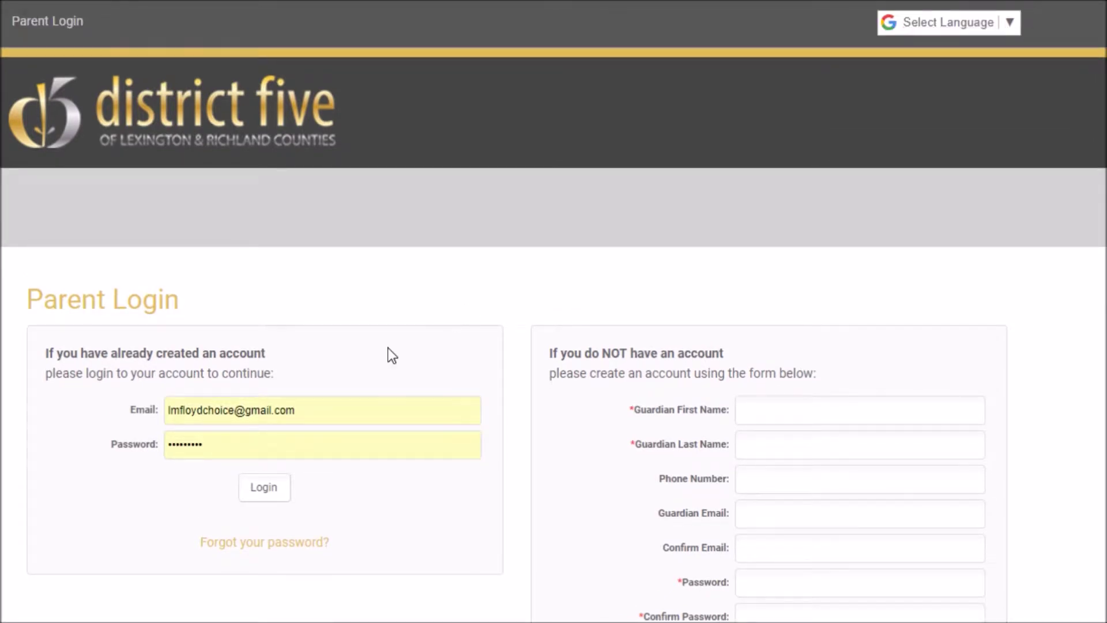
left_click(270, 489)
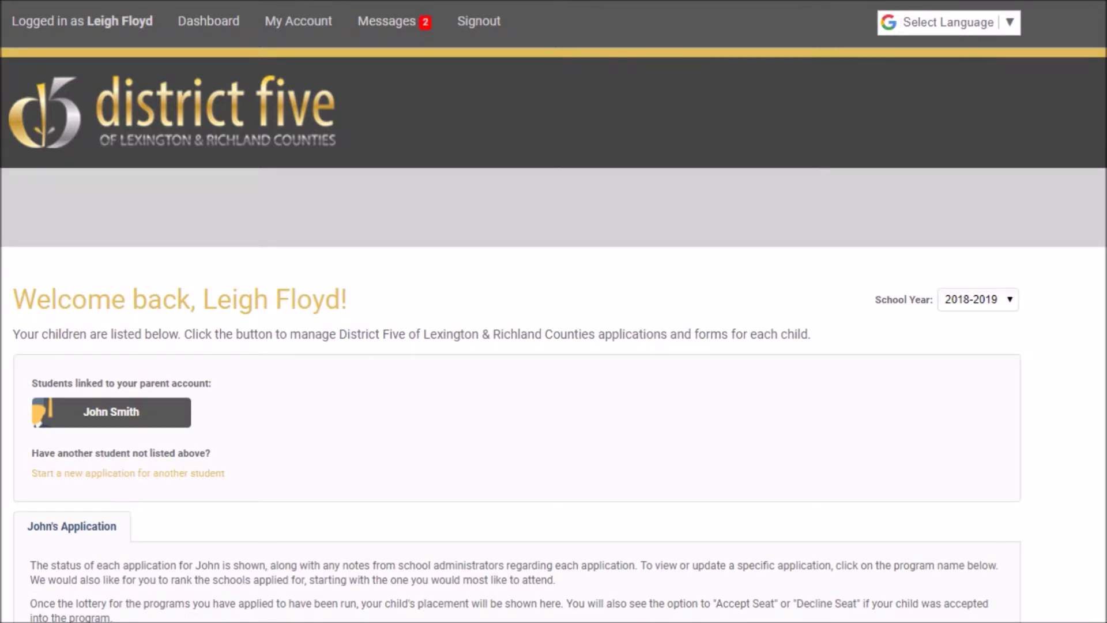
Scroll down the Begin Application page for a new 2018-2019 student
scroll(553, 311, "down", 1)
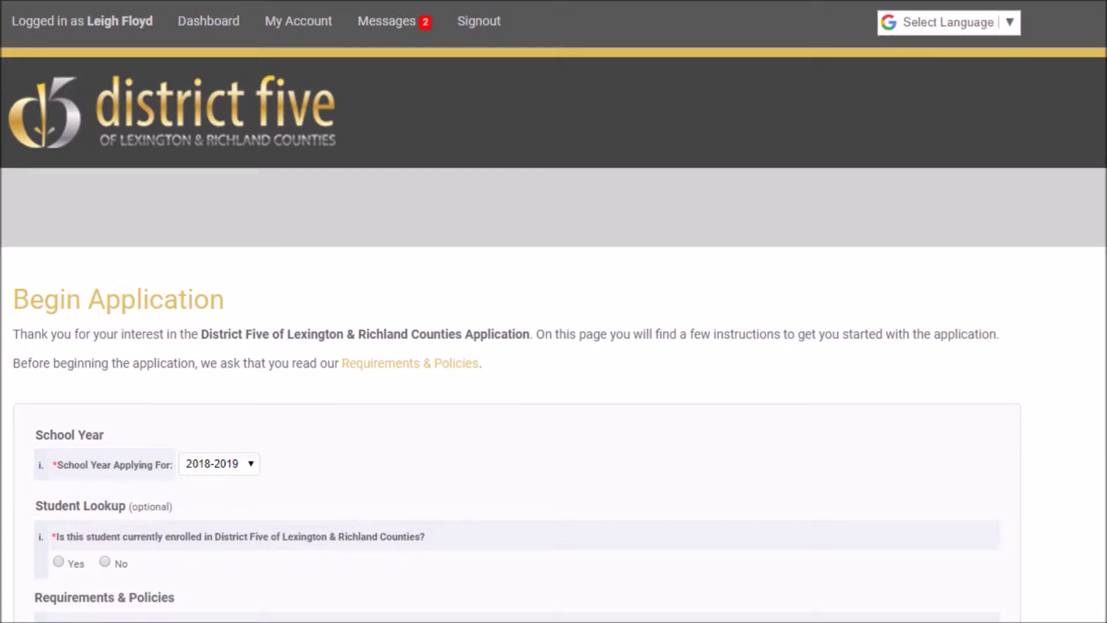
Answer No to current District Five enrollment, after briefly choosing Yes with a Student ID
scroll(325, 277, "down", 3)
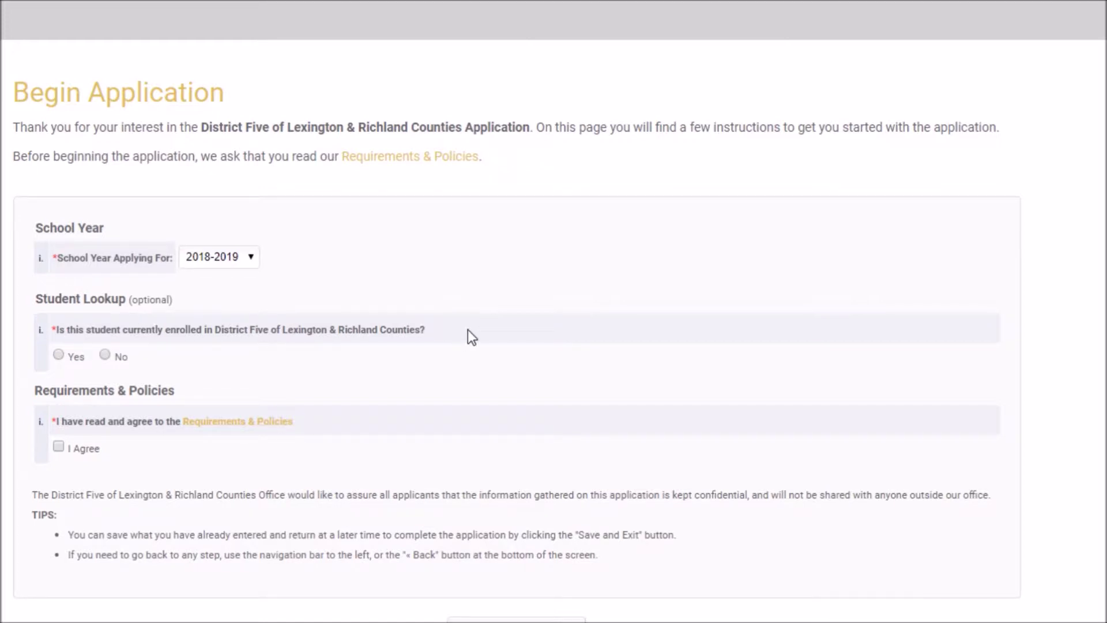
left_click(58, 355)
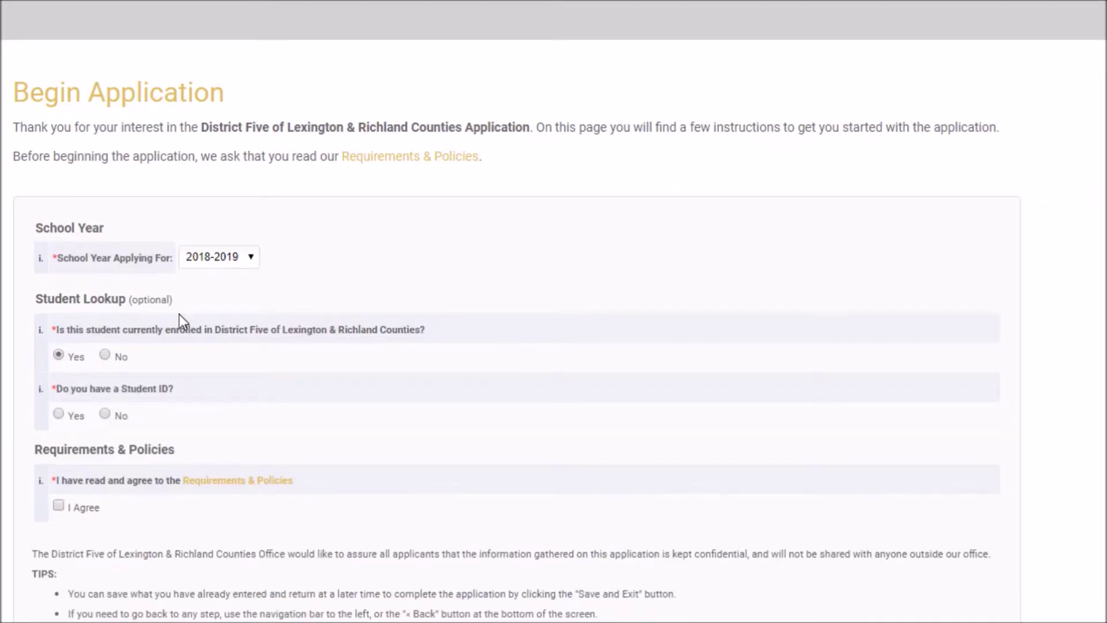
left_click(59, 414)
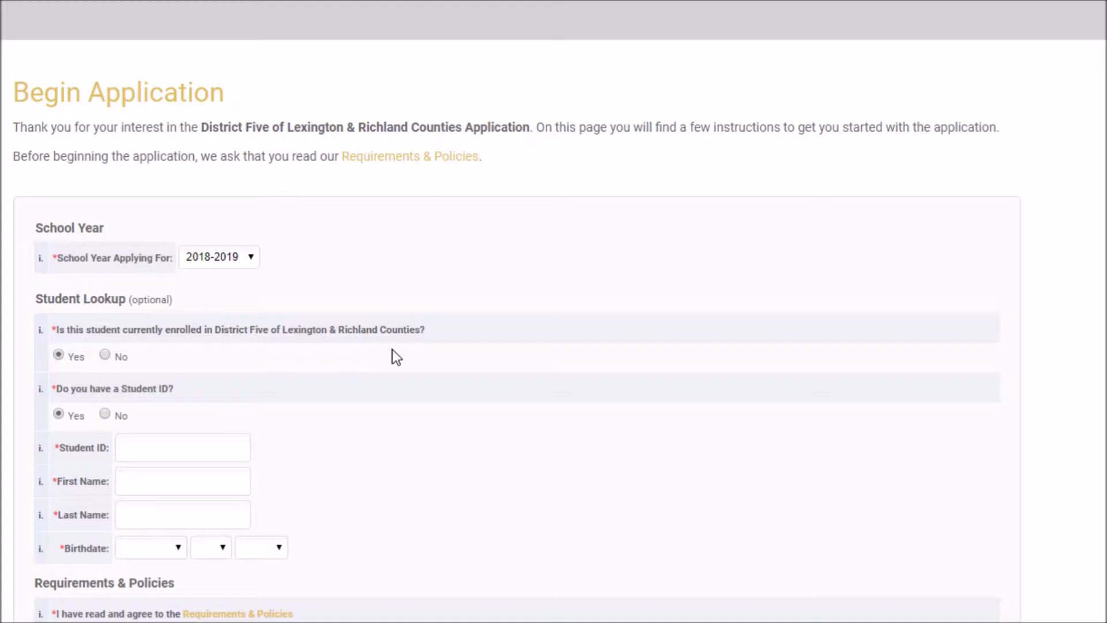
left_click(105, 355)
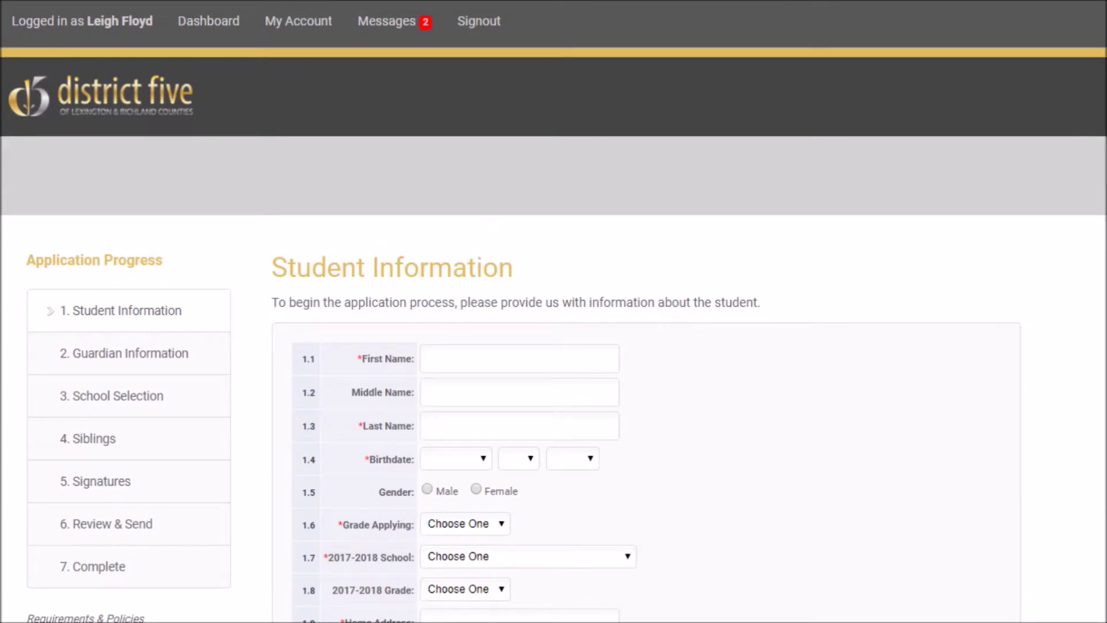
Enter the student's first and last name
scroll(591, 284, "down", 2)
left_click(596, 277)
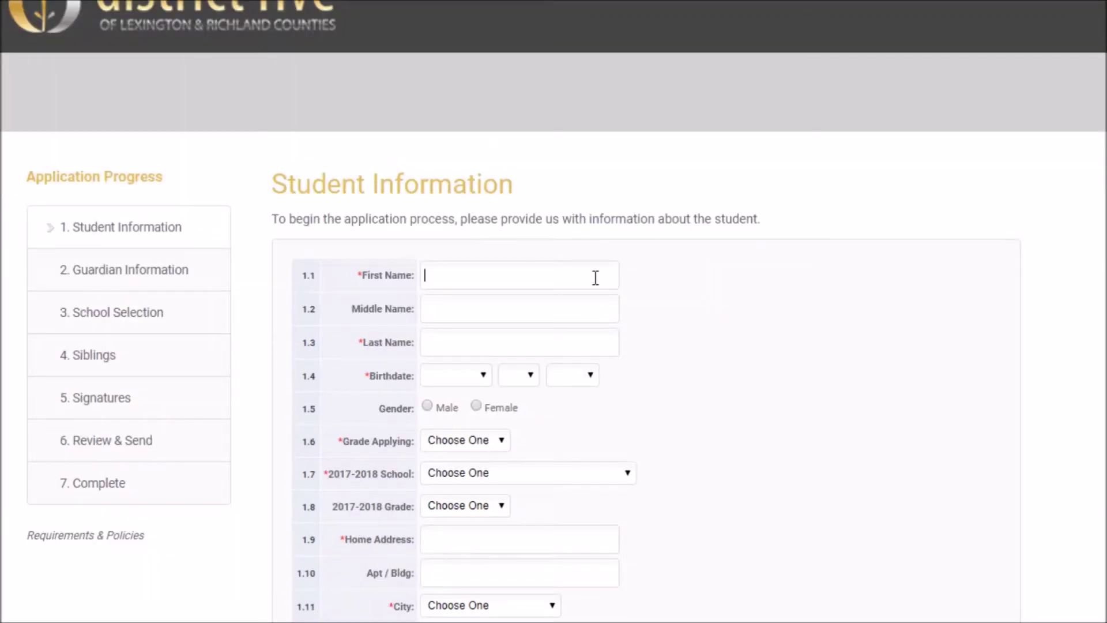
type("Jane")
key("Tab")
key("Tab")
type("Smith")
Set the birthdate to 06/08/2008 and gender to Female
left_click(434, 373)
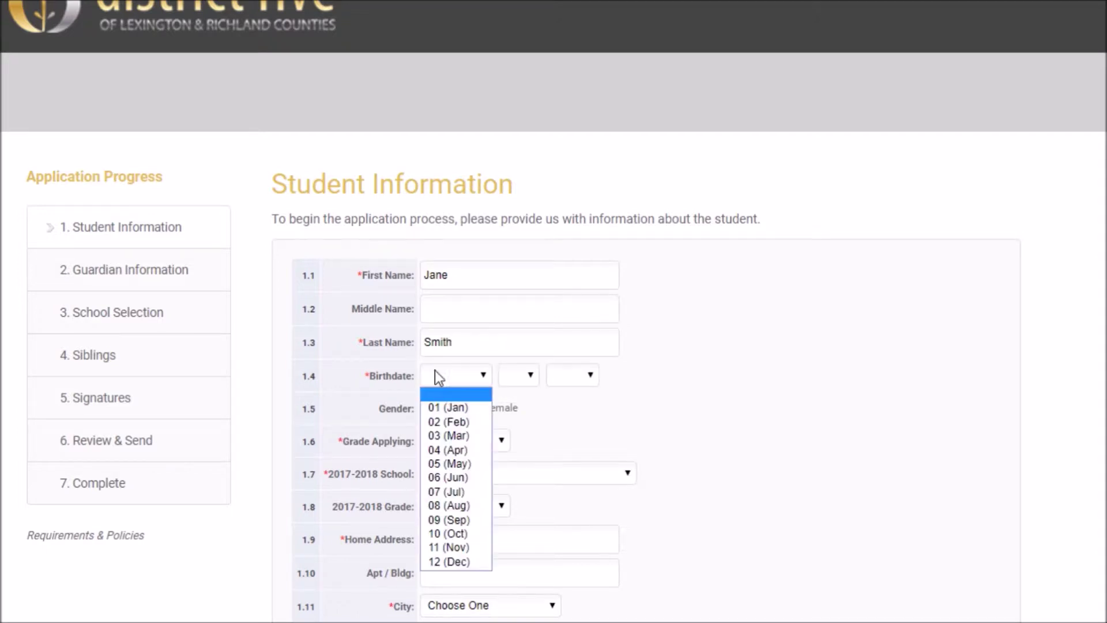
left_click(448, 476)
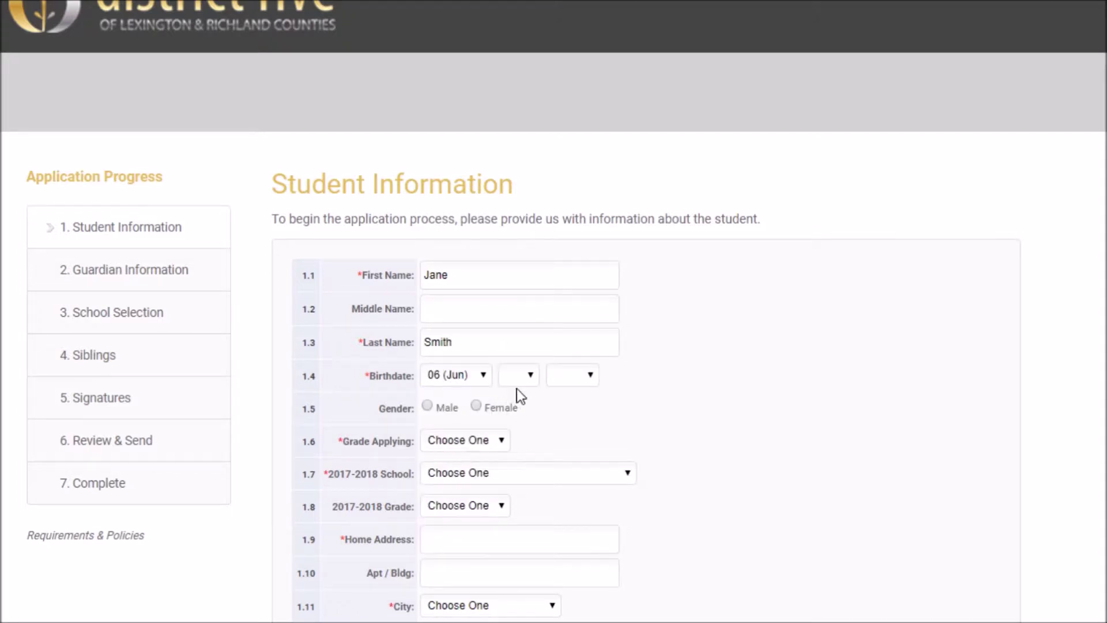
left_click(519, 381)
left_click(520, 461)
left_click(581, 384)
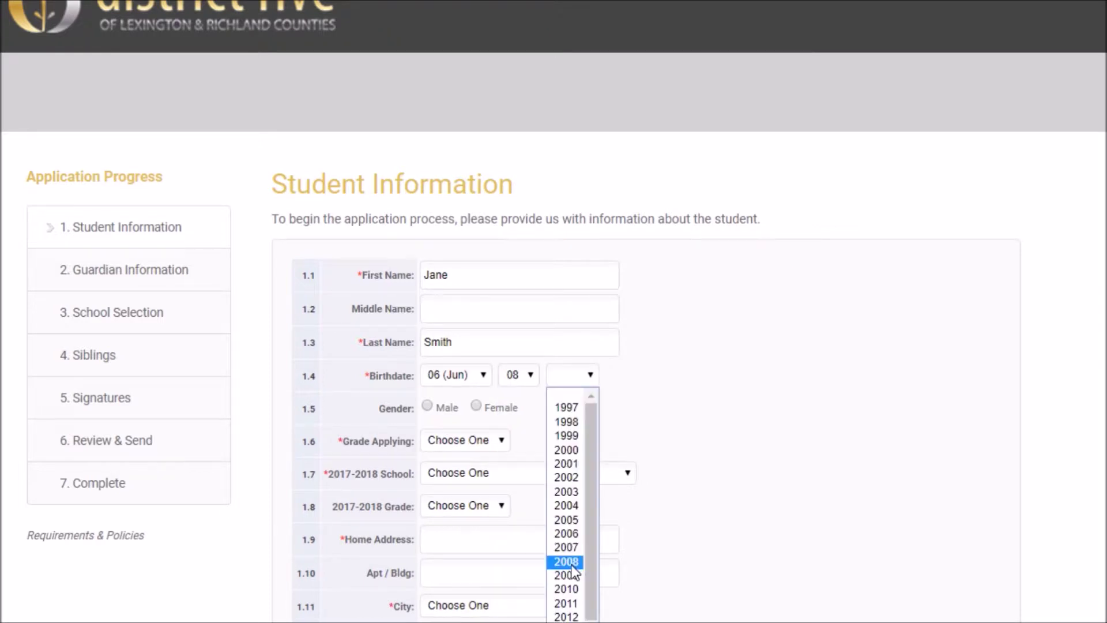
left_click(568, 561)
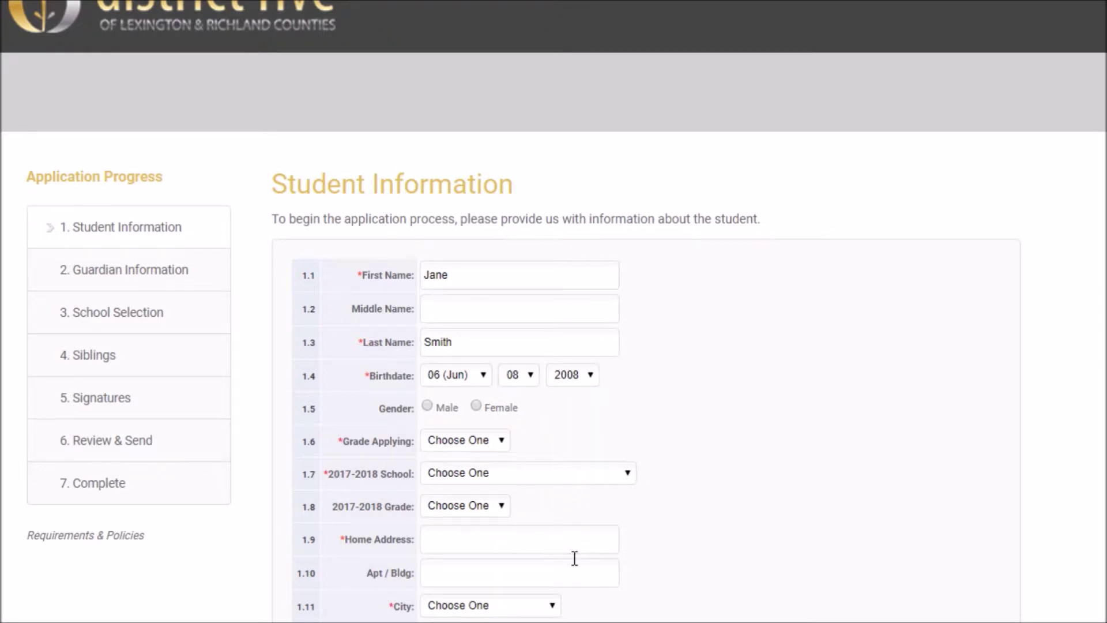
left_click(476, 408)
Choose grade 5 applying, current school Chapin Elementary, and 2017-2018 grade 4
left_click(470, 441)
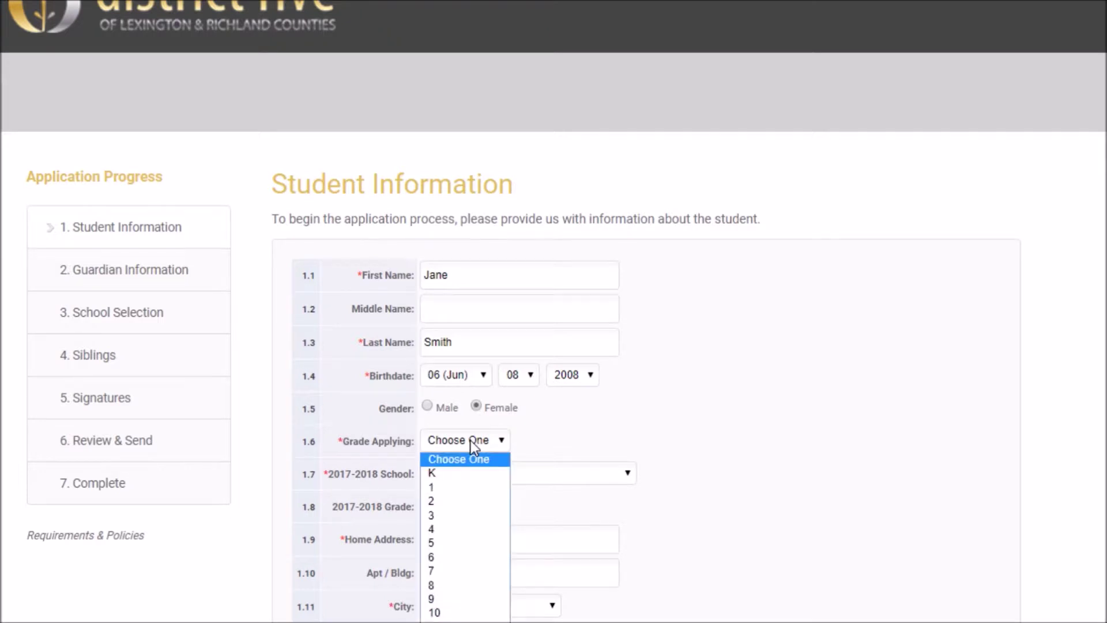
left_click(449, 542)
left_click(480, 480)
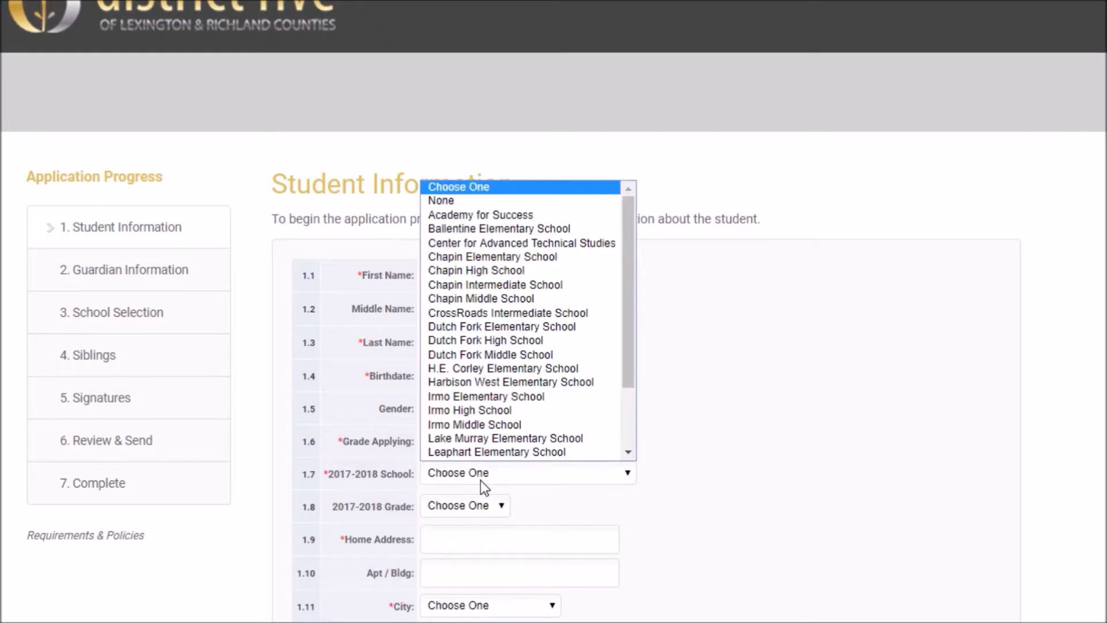
left_click(527, 256)
left_click(454, 502)
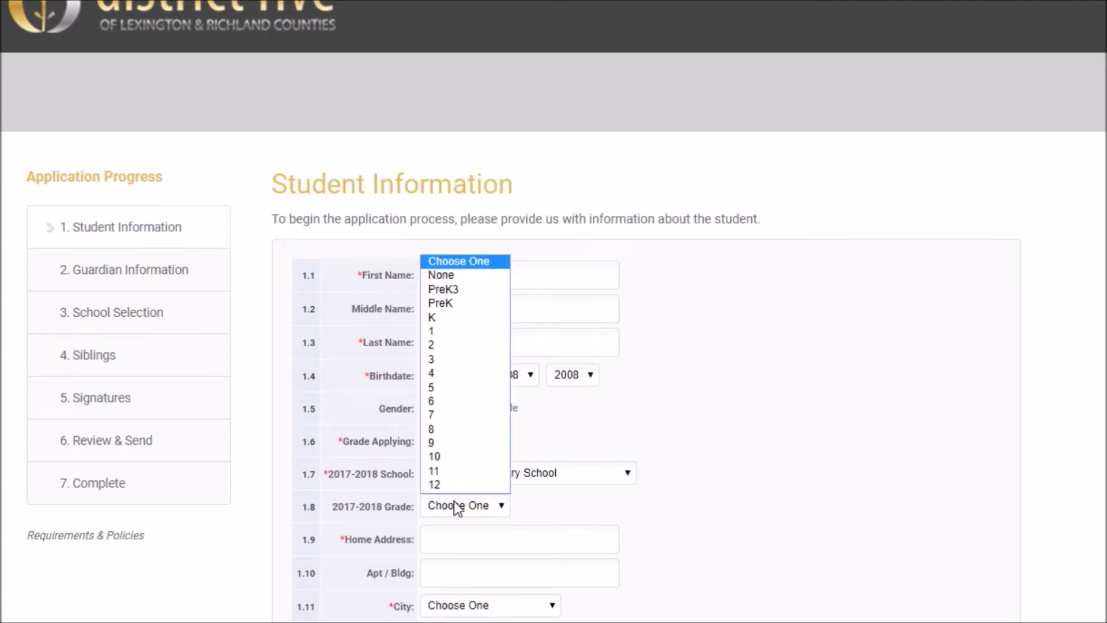
left_click(444, 373)
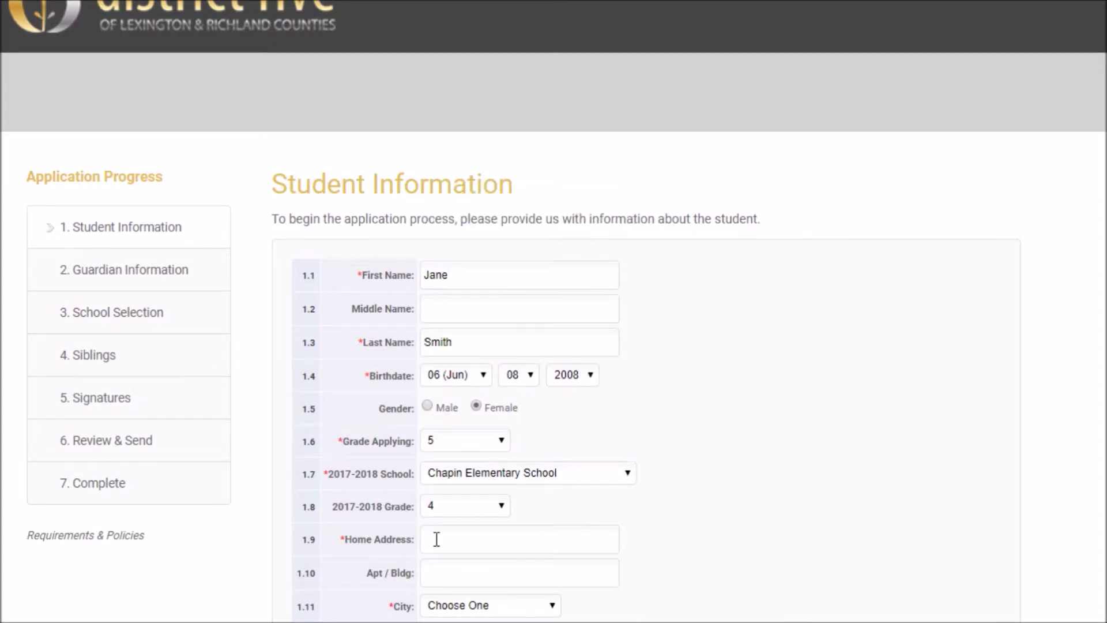
Fill in the home address from the saved autofill suggestion
type("555 Dist")
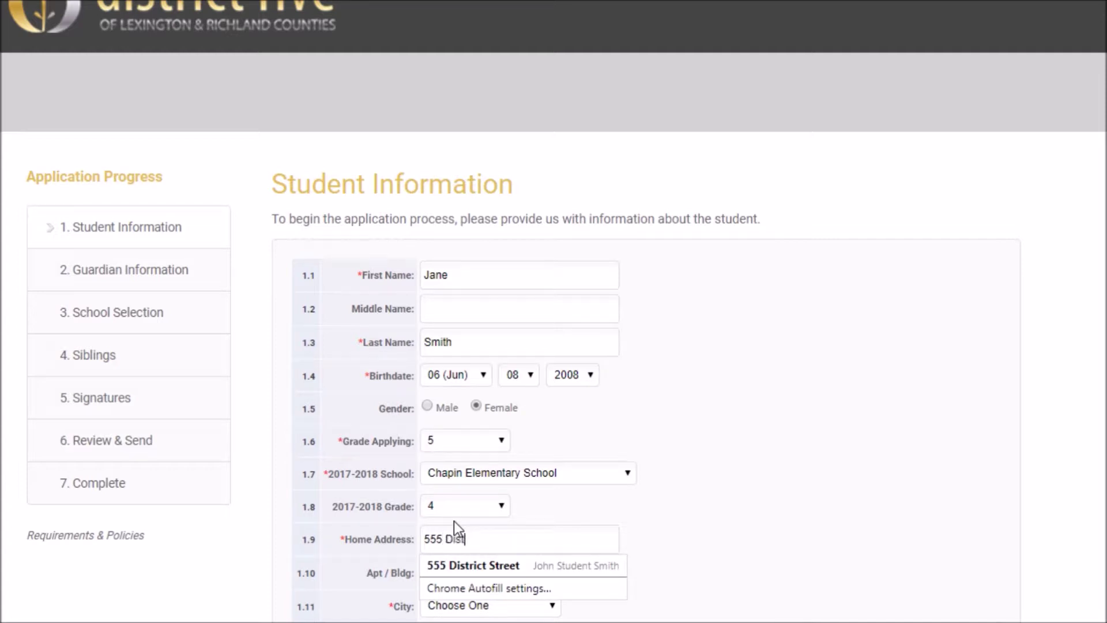
key("Down")
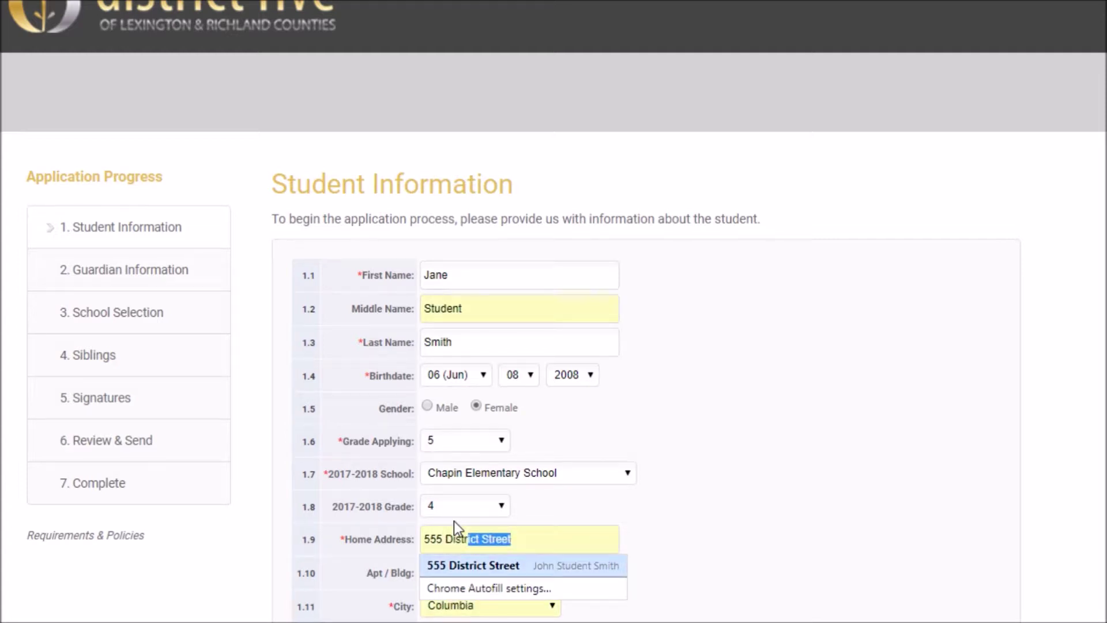
key("Tab")
scroll(607, 593, "down", 3)
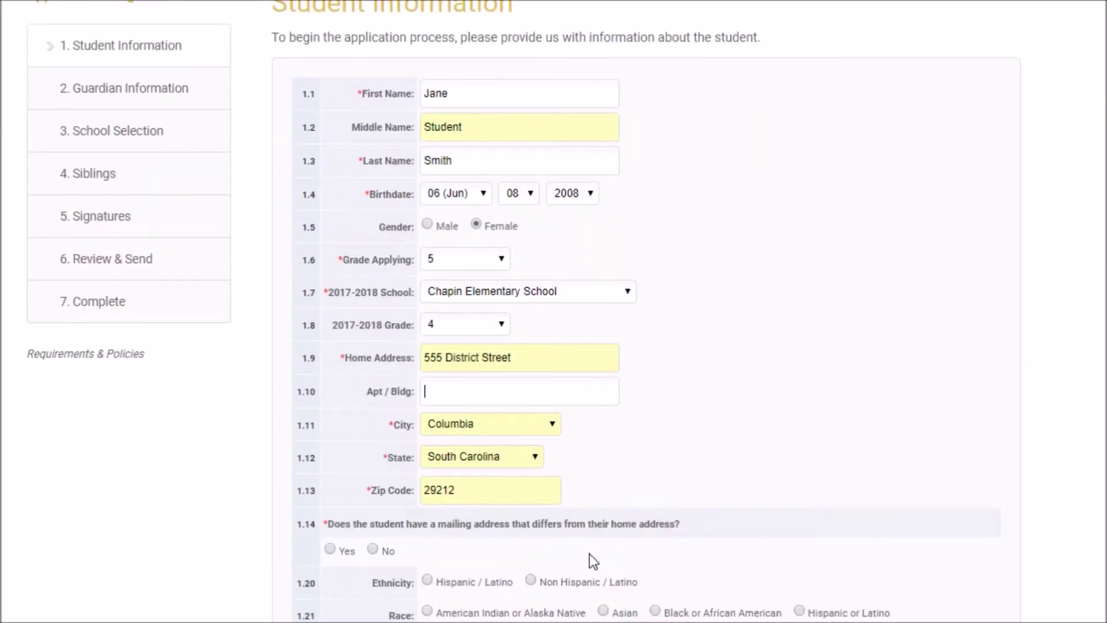
scroll(587, 569, "down", 1)
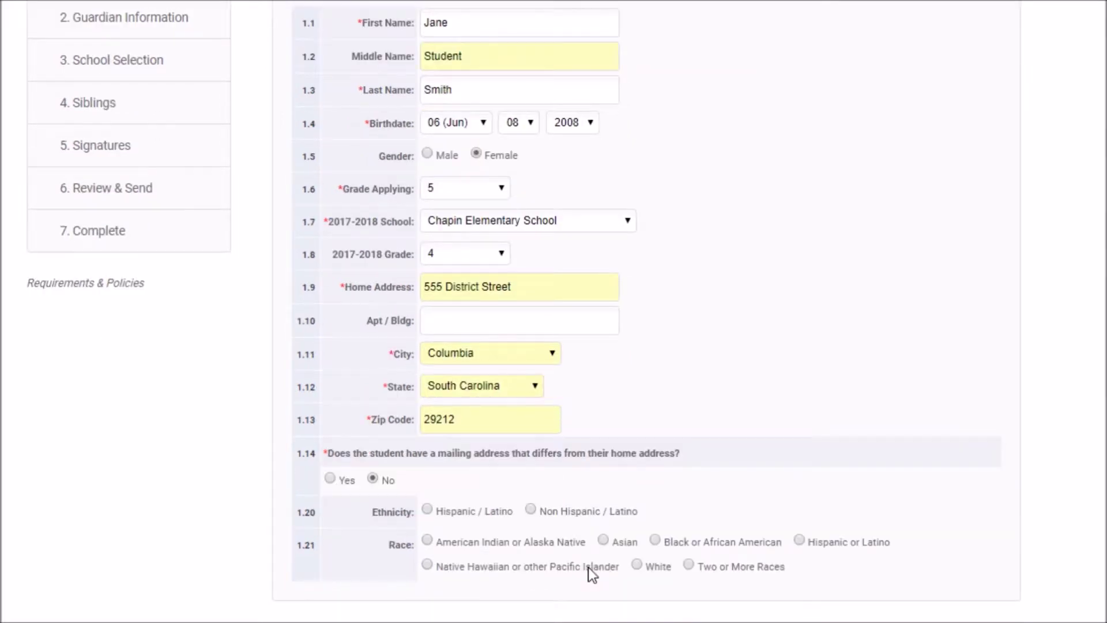
scroll(588, 567, "down", 2)
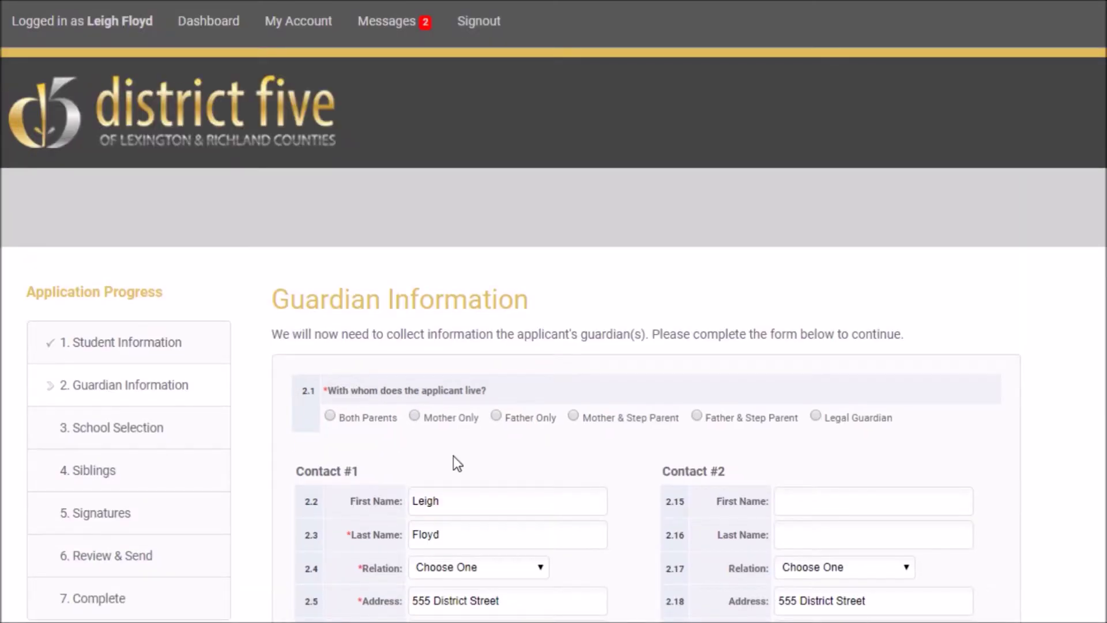
Indicate the applicant lives with both parents and set Contact #1's relation to Mother
left_click(348, 418)
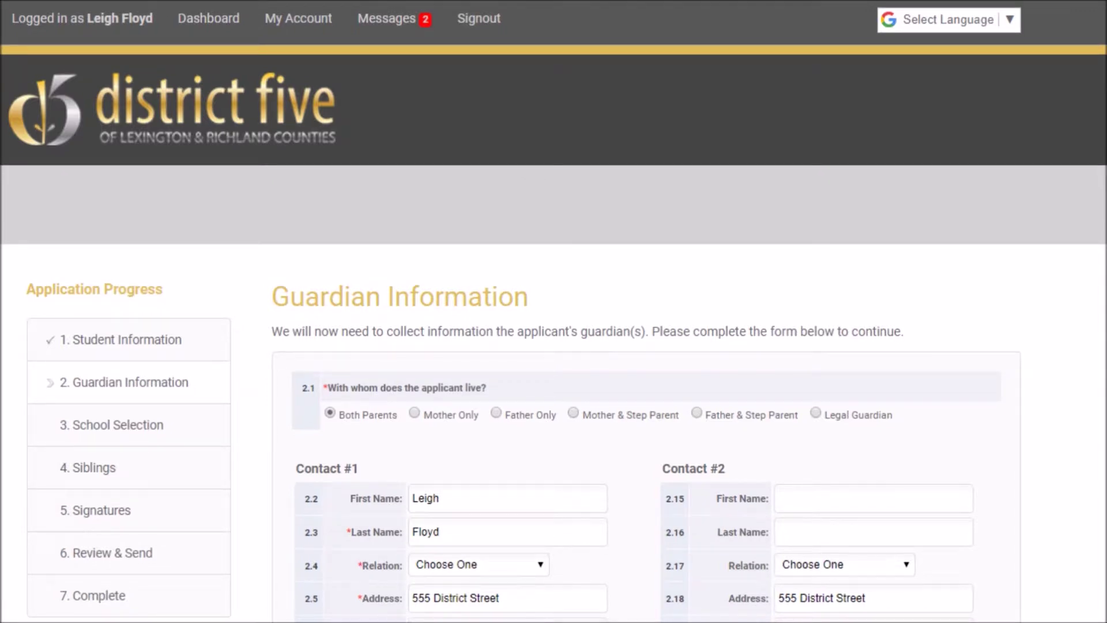
scroll(915, 196, "down", 4)
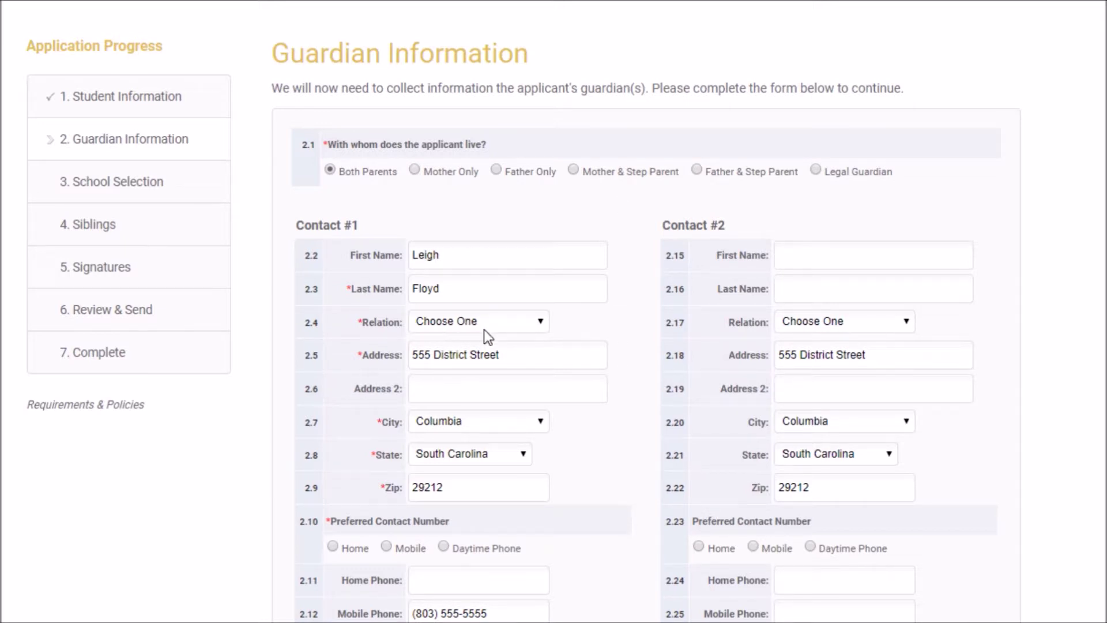
left_click(433, 348)
Make Mobile Contact #1's preferred number and answer Open House for how they heard
scroll(485, 514, "down", 10)
scroll(485, 515, "down", 4)
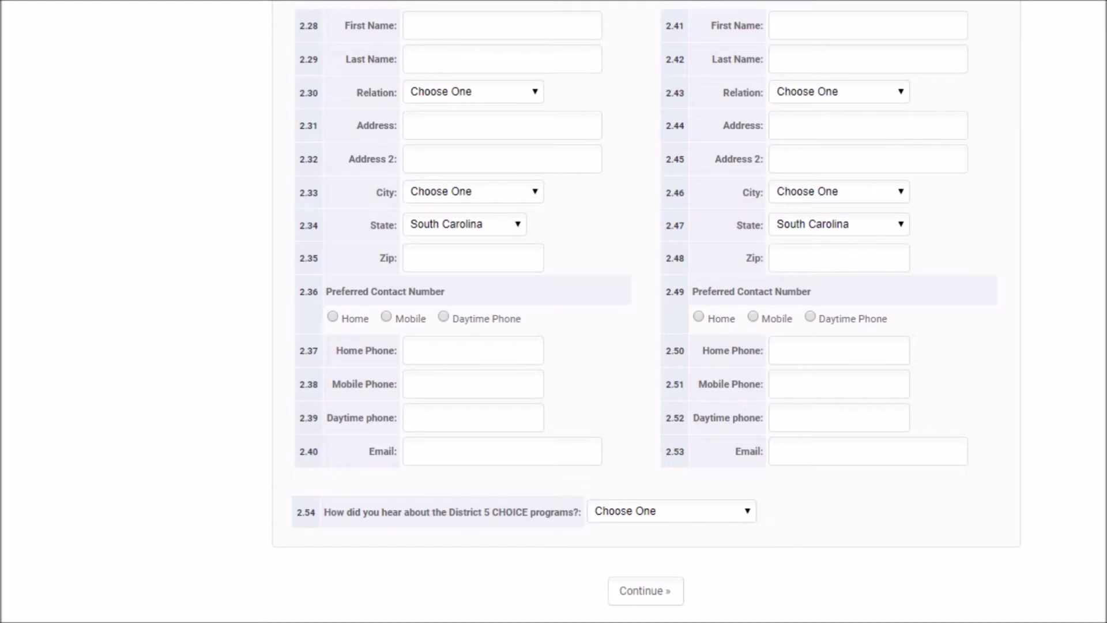
scroll(691, 476, "down", 1)
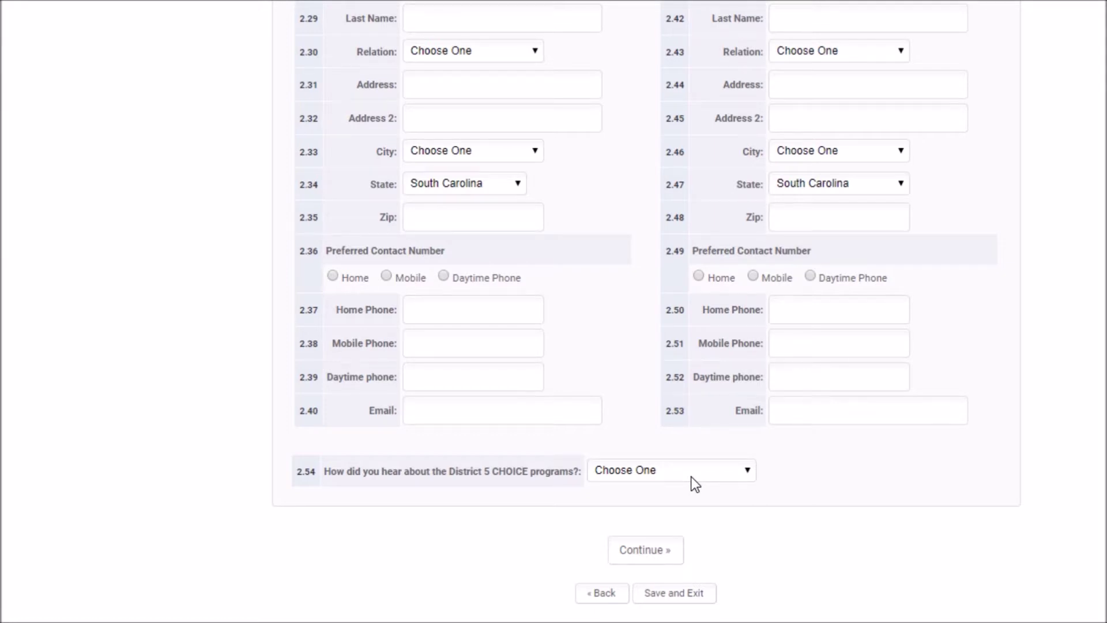
left_click(691, 476)
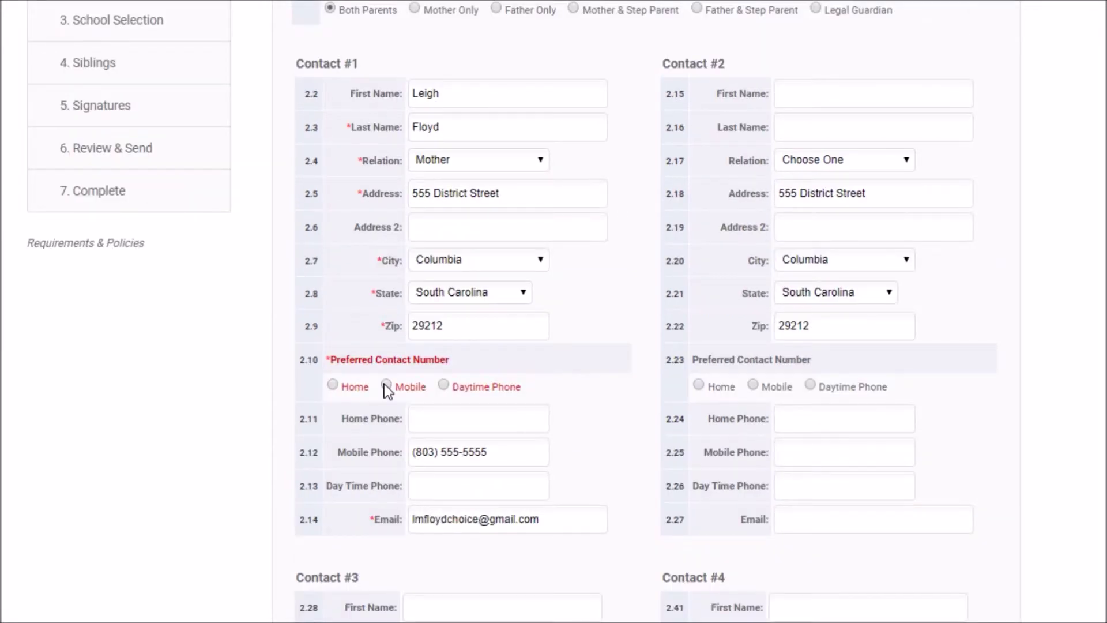
left_click(385, 385)
scroll(644, 321, "down", 14)
left_click(657, 279)
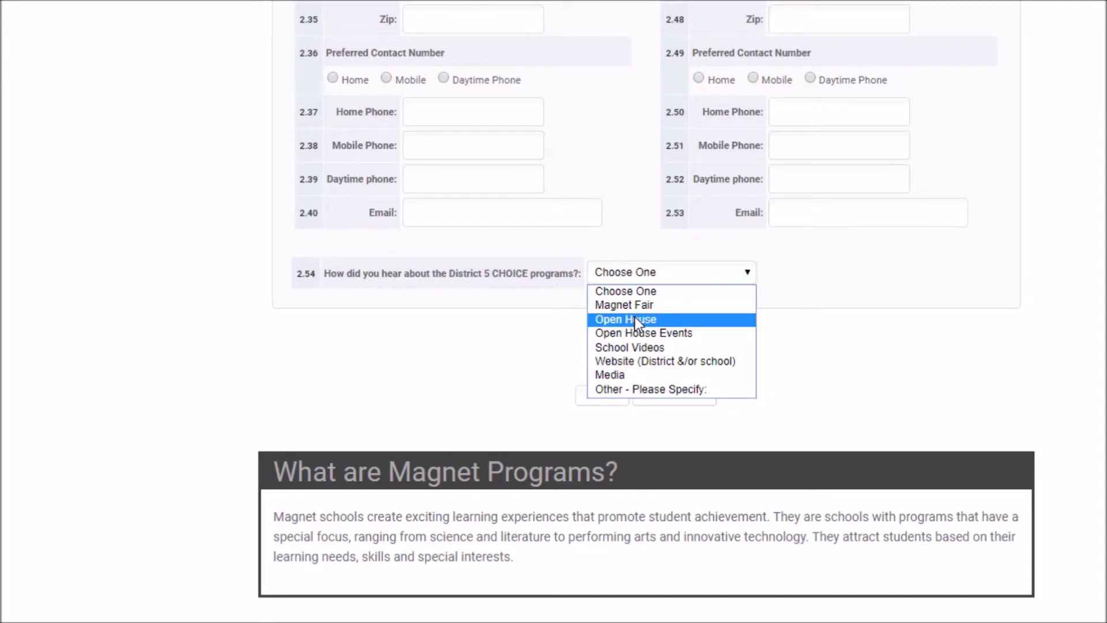
left_click(635, 320)
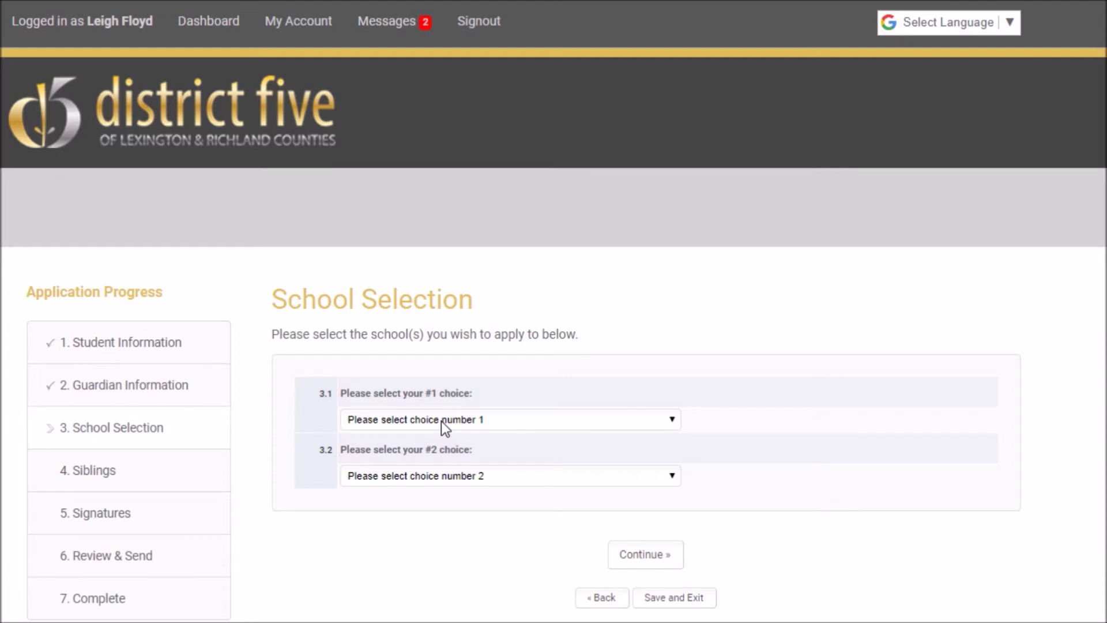
Choose Nursery Road Elementary School Arts Magnet first and Leaphart Elementary School STEAM Magnet second
left_click(444, 427)
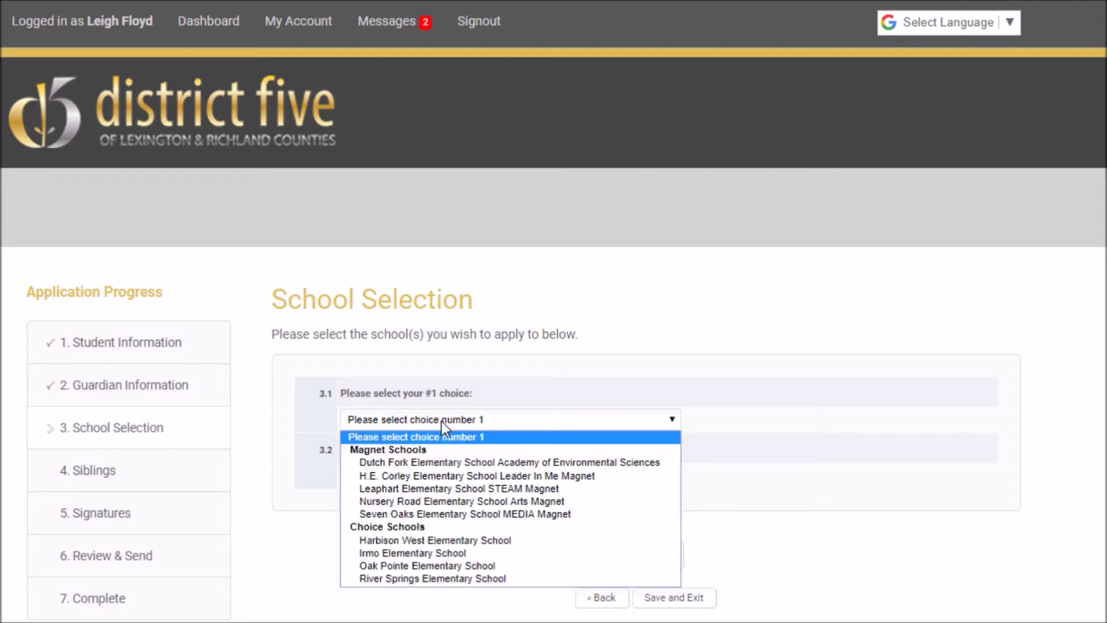
left_click(663, 320)
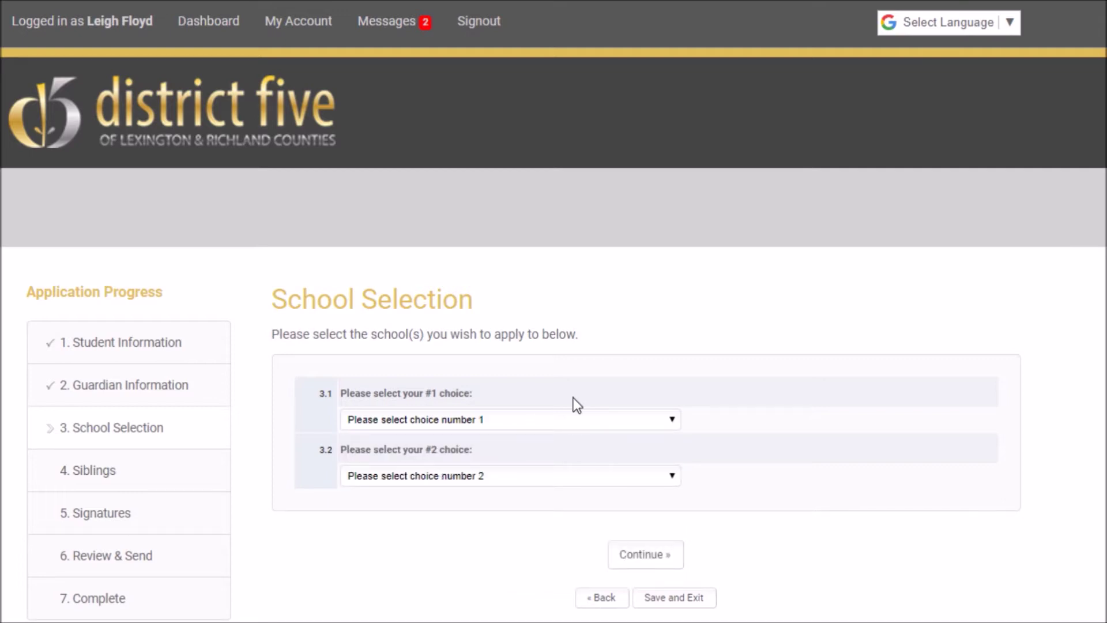
left_click(514, 420)
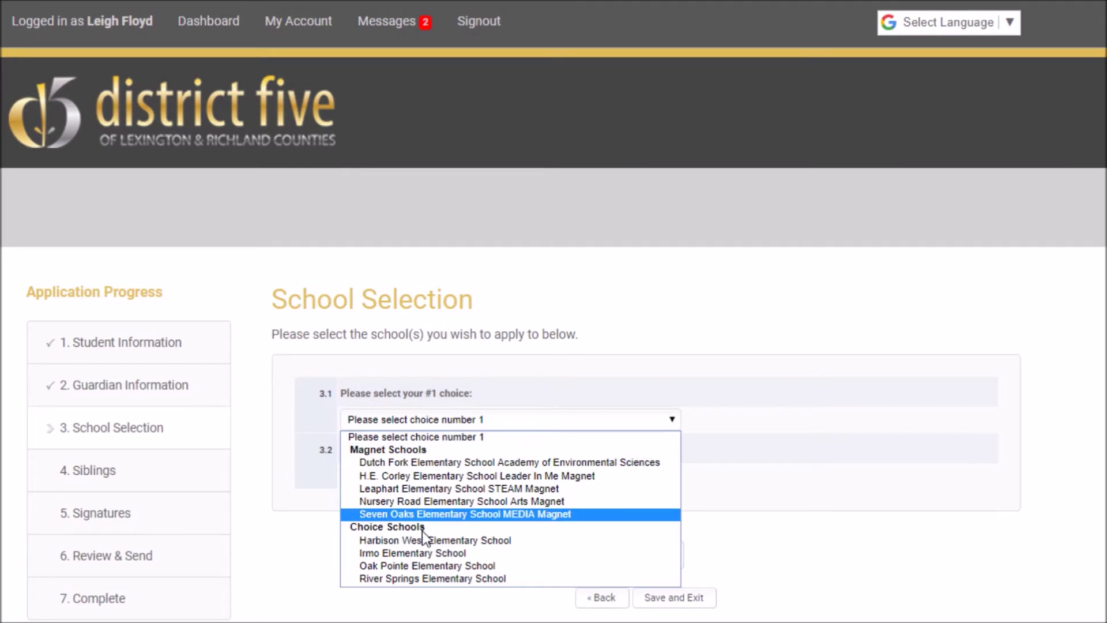
left_click(421, 501)
left_click(417, 478)
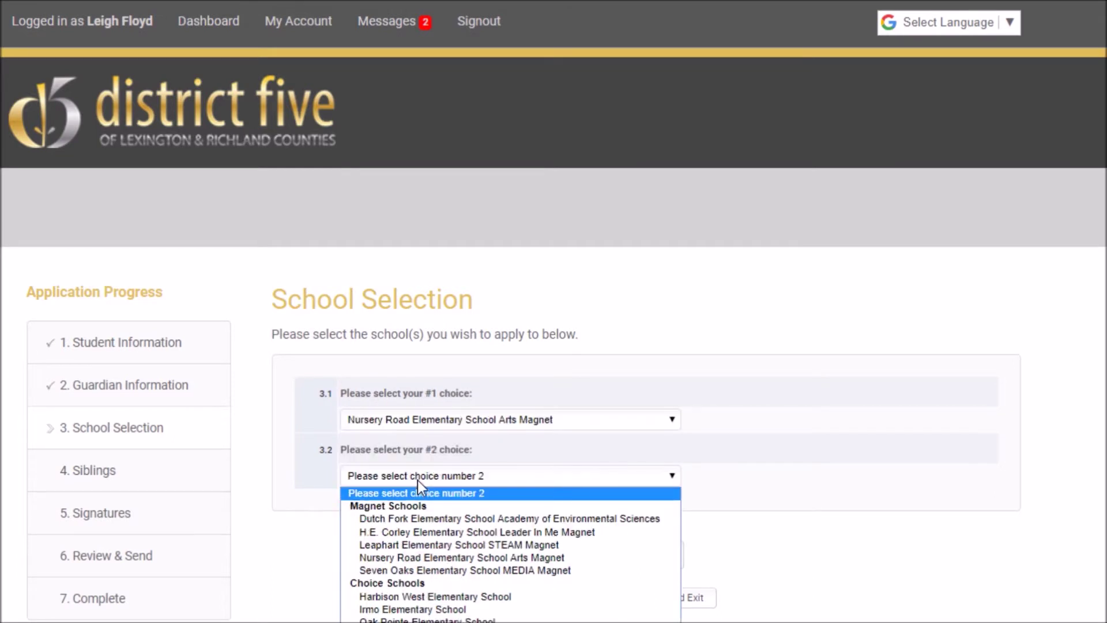
left_click(413, 545)
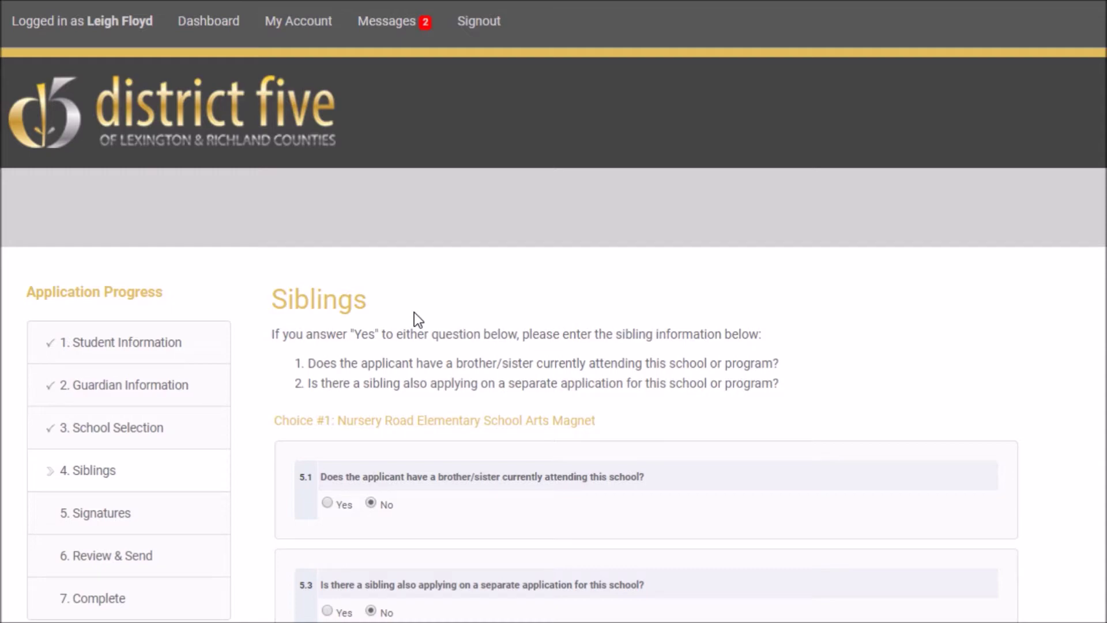
Answer No to a sibling currently attending and Yes to a sibling also applying
scroll(414, 312, "down", 3)
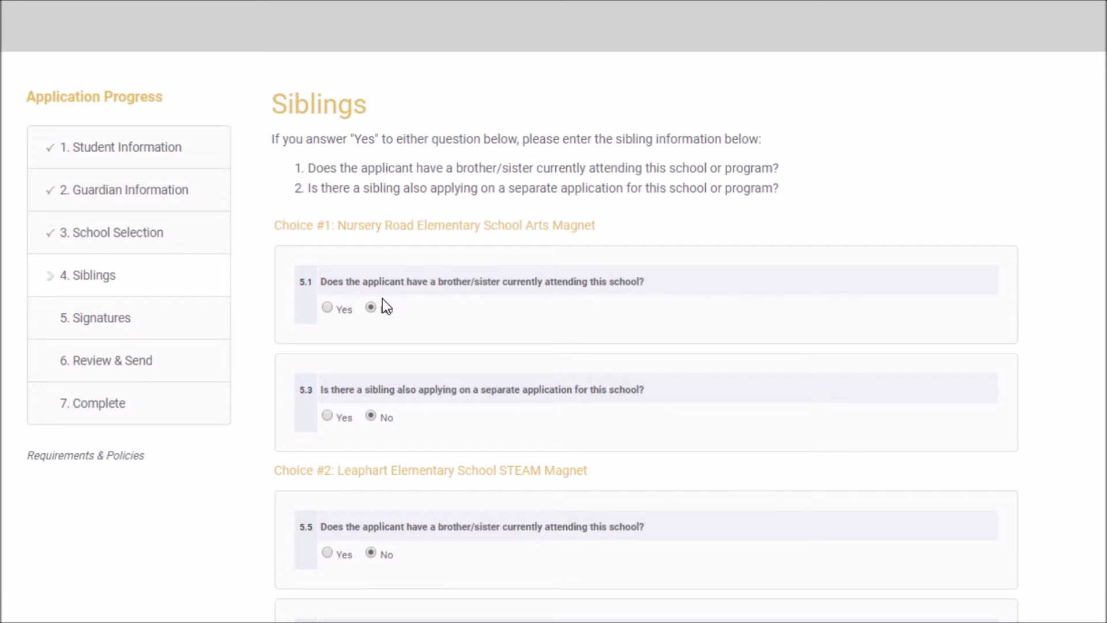
left_click(326, 308)
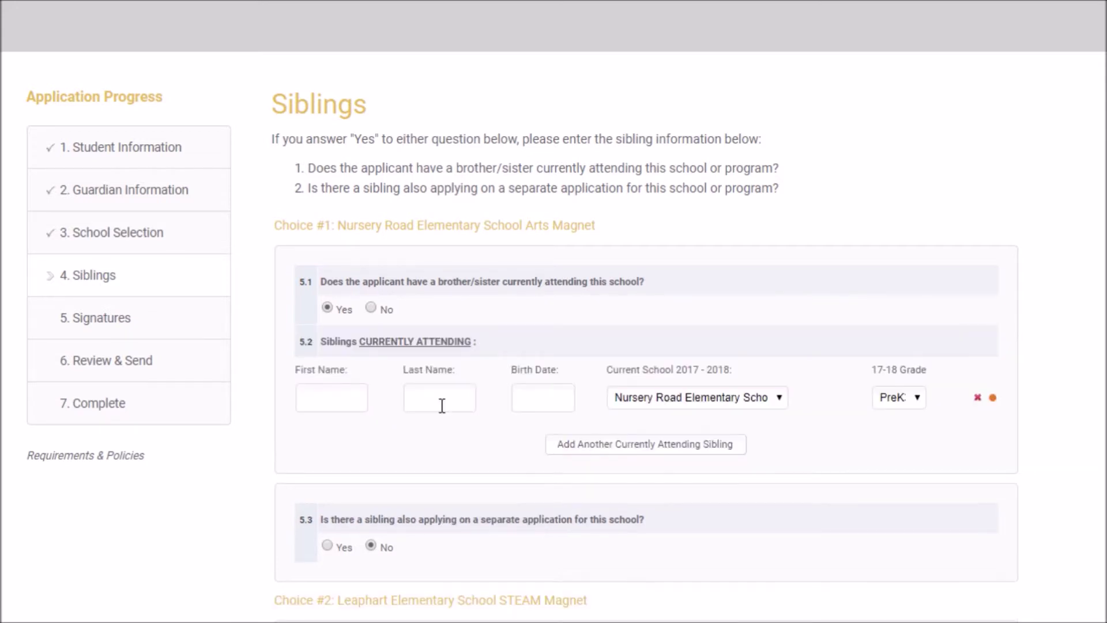
left_click(370, 307)
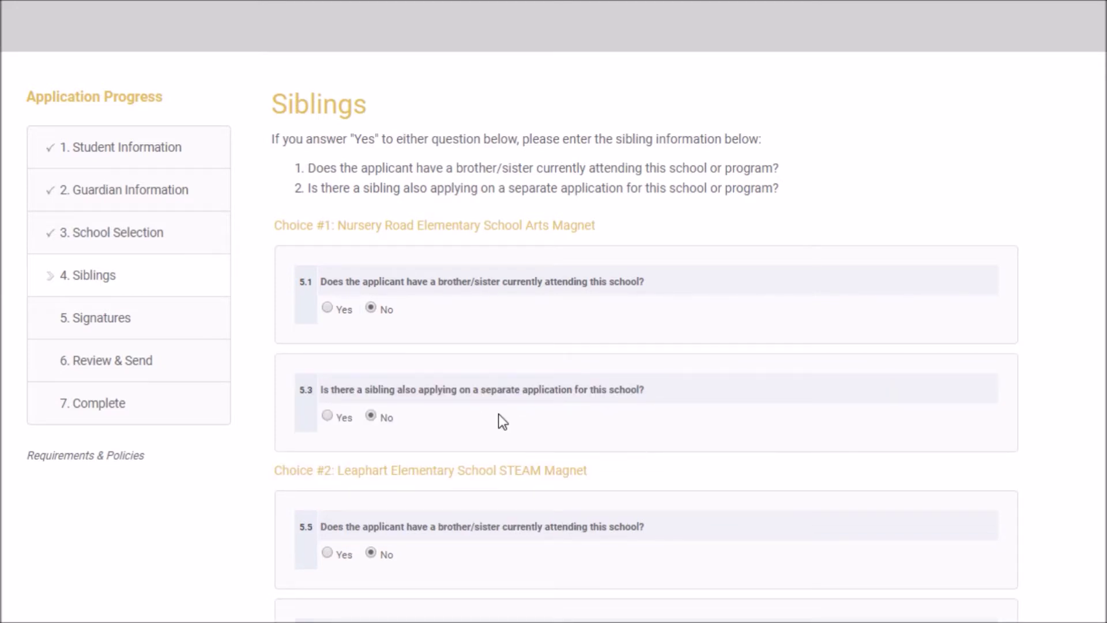
left_click(327, 415)
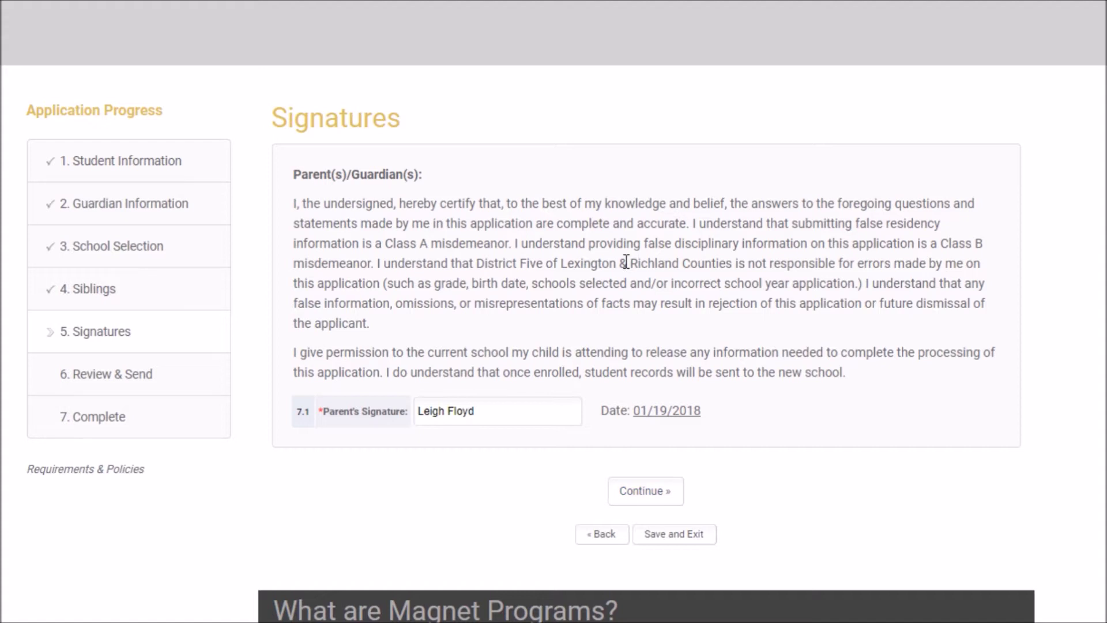
Submit the entered parent signature to move on to Review & Send
key("Return")
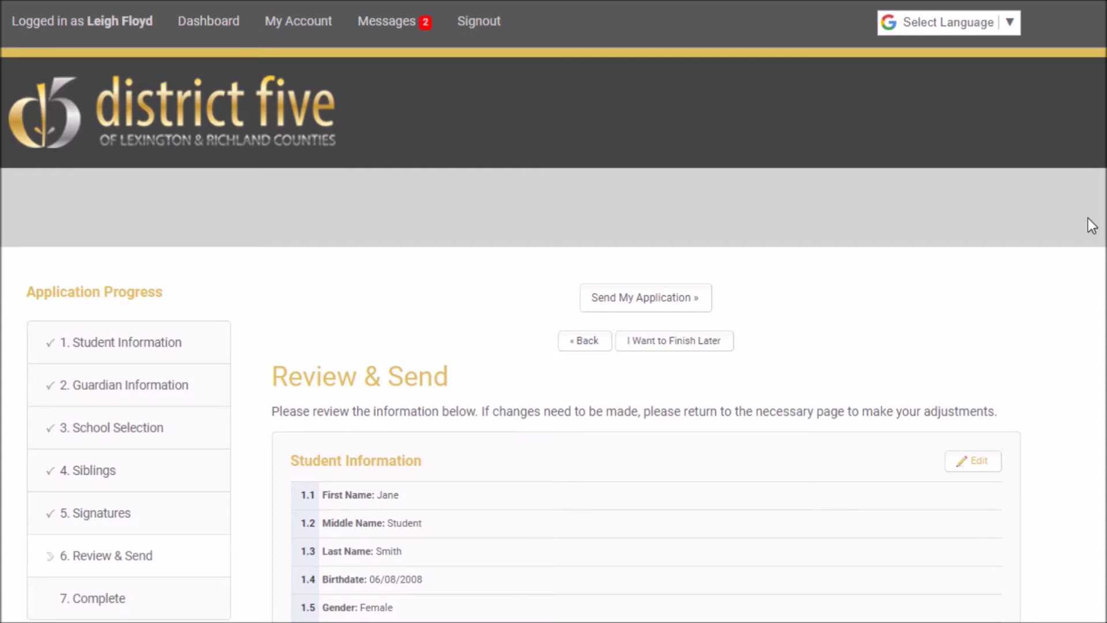
Scroll through the review details, then send the application
scroll(1087, 217, "down", 10)
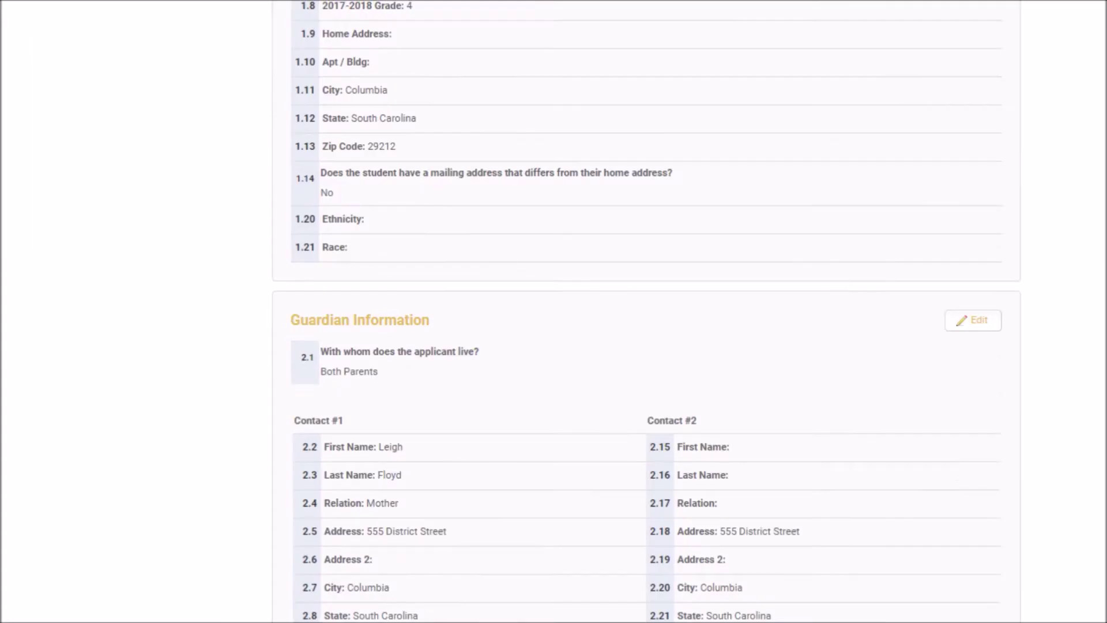
scroll(645, 310, "down", 1)
scroll(646, 311, "down", 3)
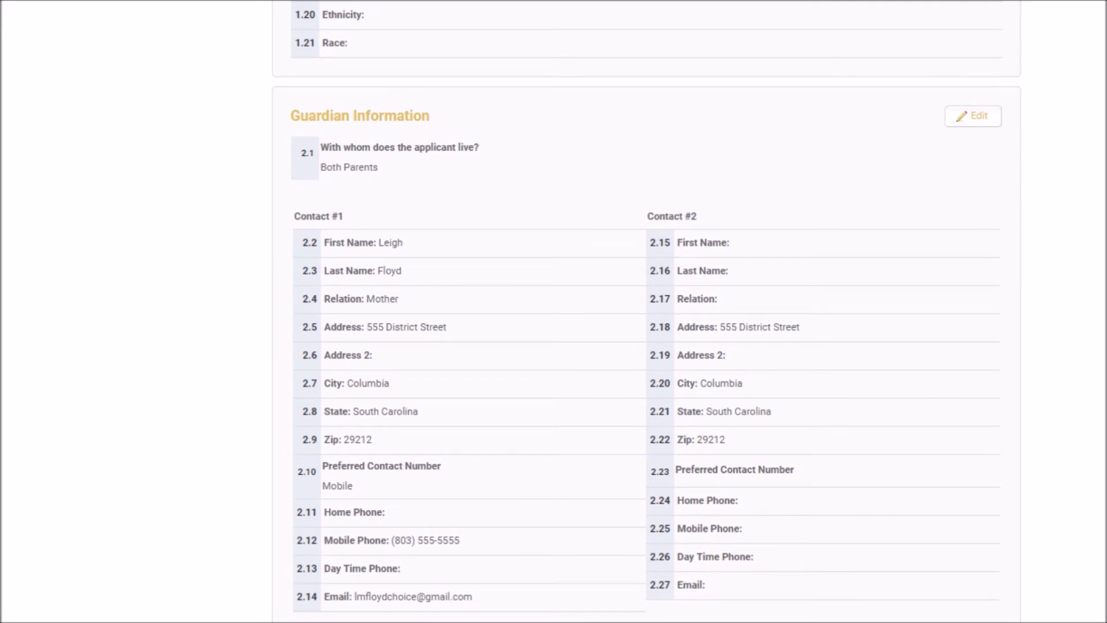
scroll(983, 350, "down", 12)
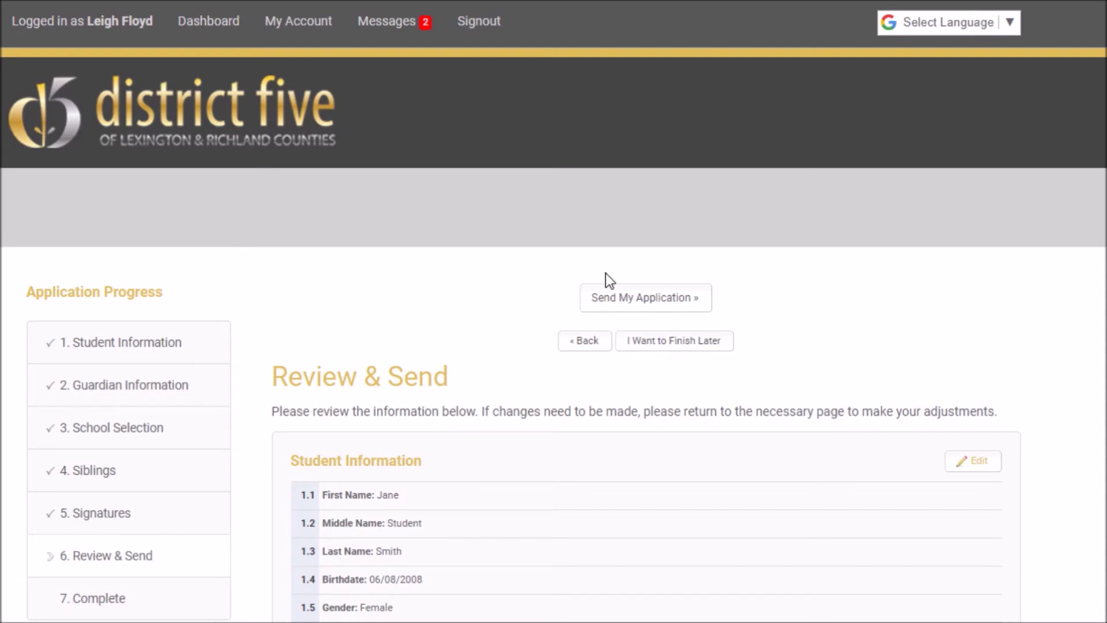
left_click(608, 295)
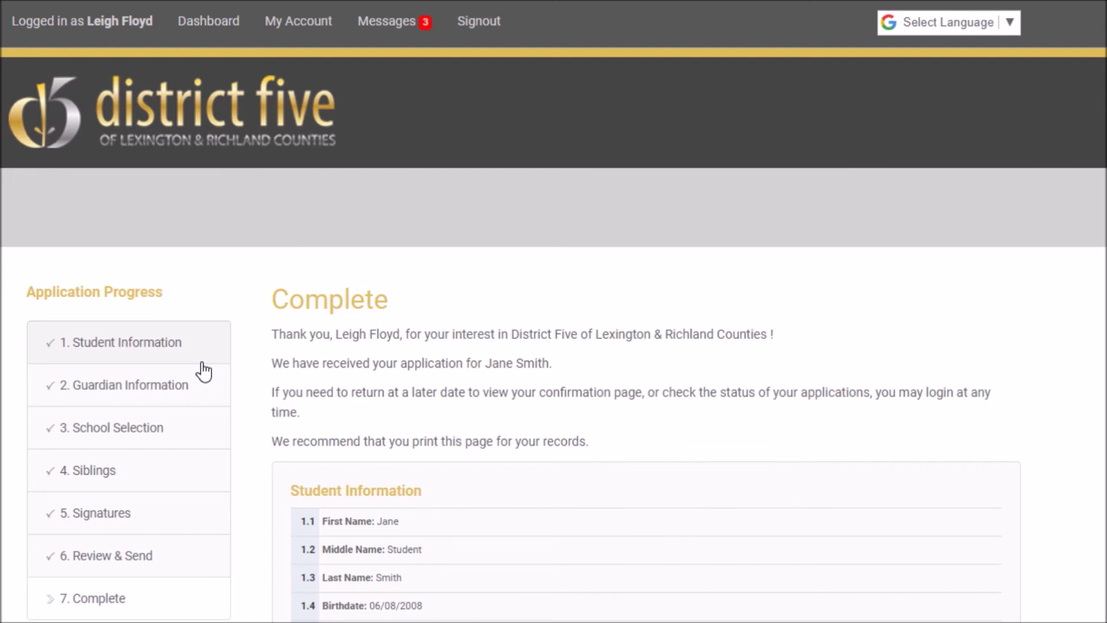
Return to the parent dashboard to see both linked students
left_click(205, 21)
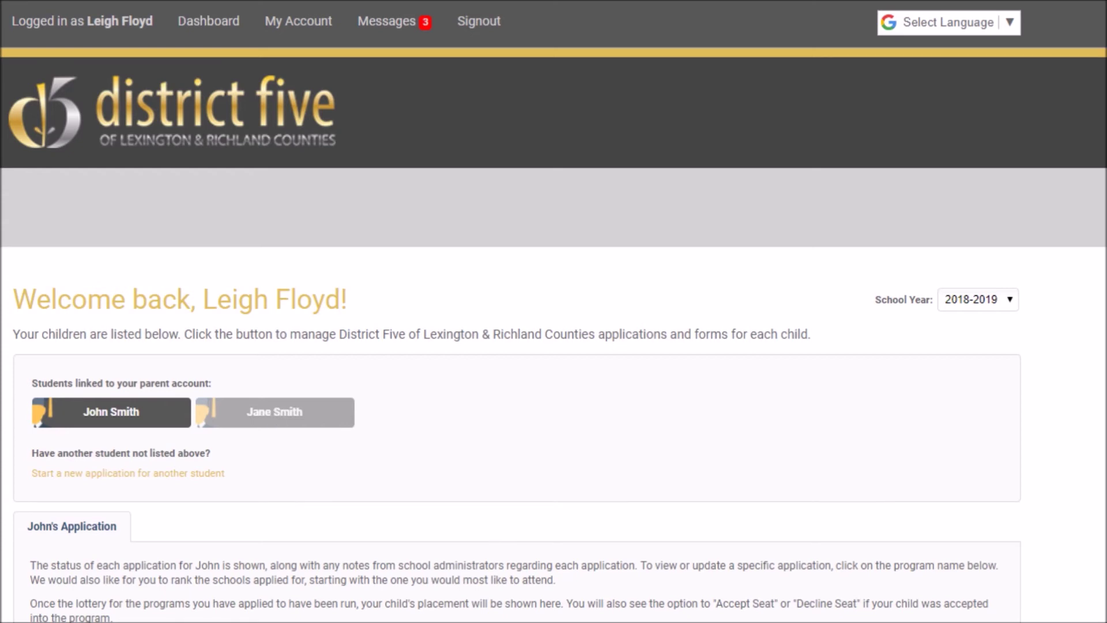
Review the first student's applications, then switch to the second linked student's section
scroll(553, 346, "down", 3)
scroll(464, 149, "down", 3)
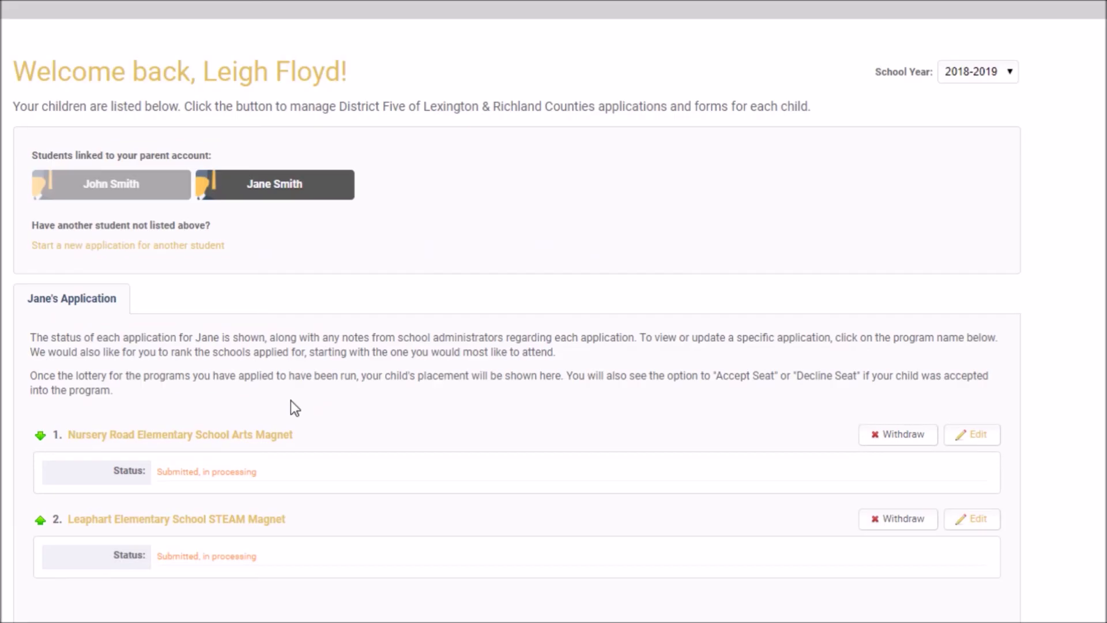
scroll(292, 407, "up", 4)
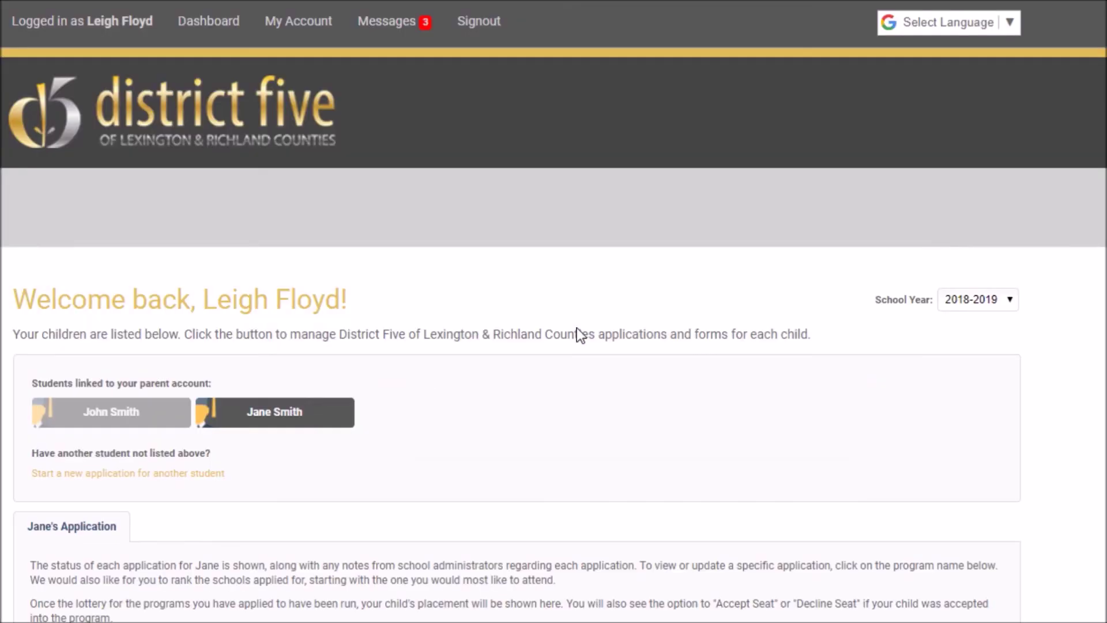
Show My Messages, listing three messages with both students' application confirmations
left_click(377, 23)
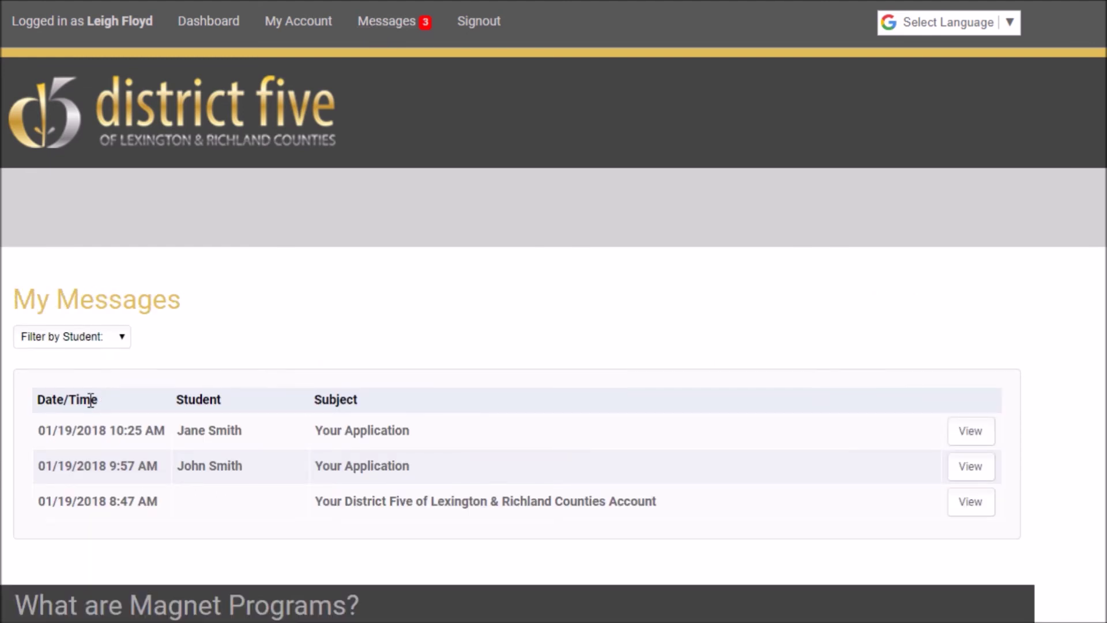